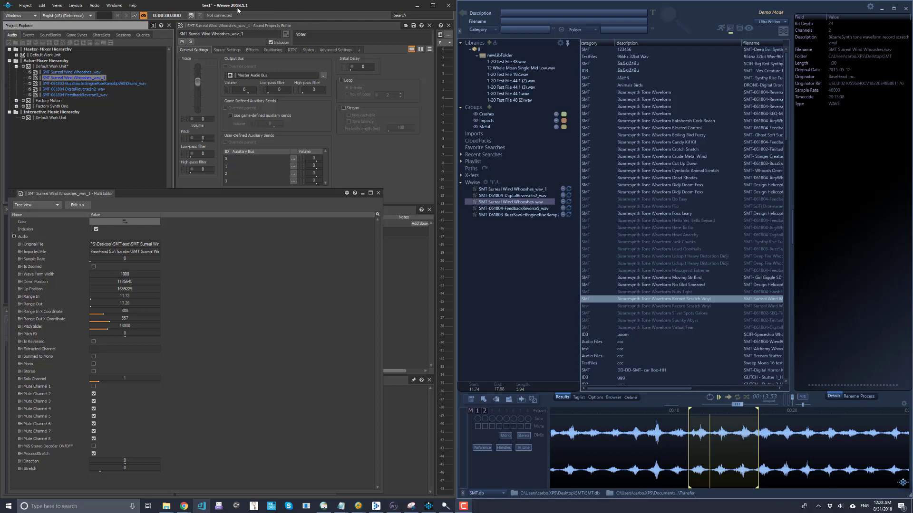
Open the user preferences and close them without changing anything
click(31, 7)
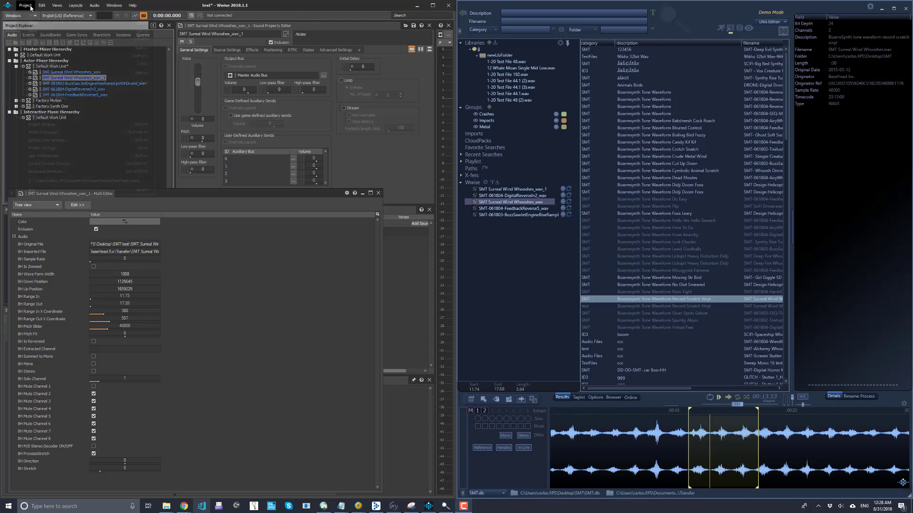
click(53, 156)
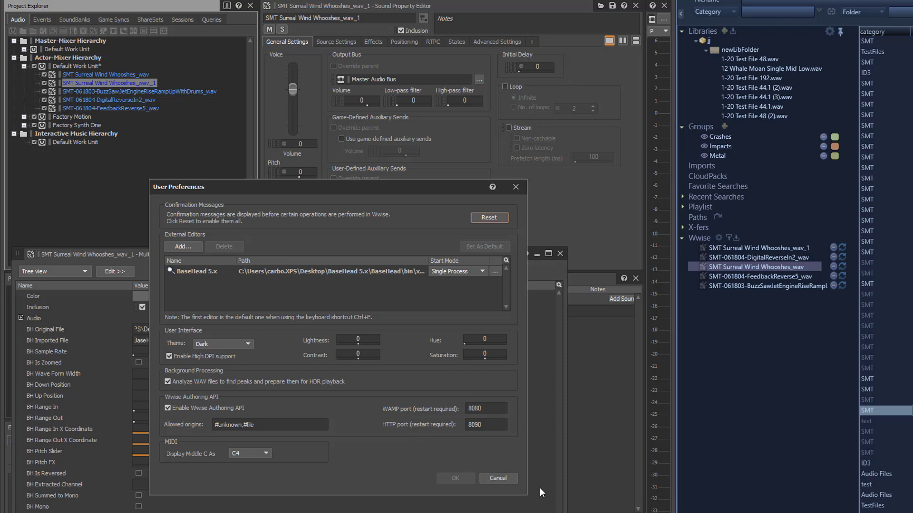
click(503, 480)
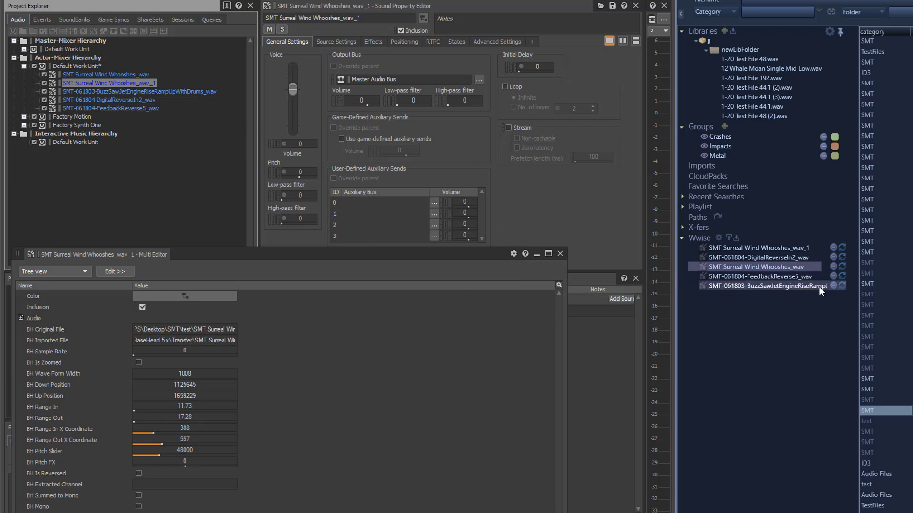
Delete all five transferred sounds, including FeedbackReverse5_wav and BuzzSaw, from BaseHead's Wwise list
click(835, 249)
click(834, 249)
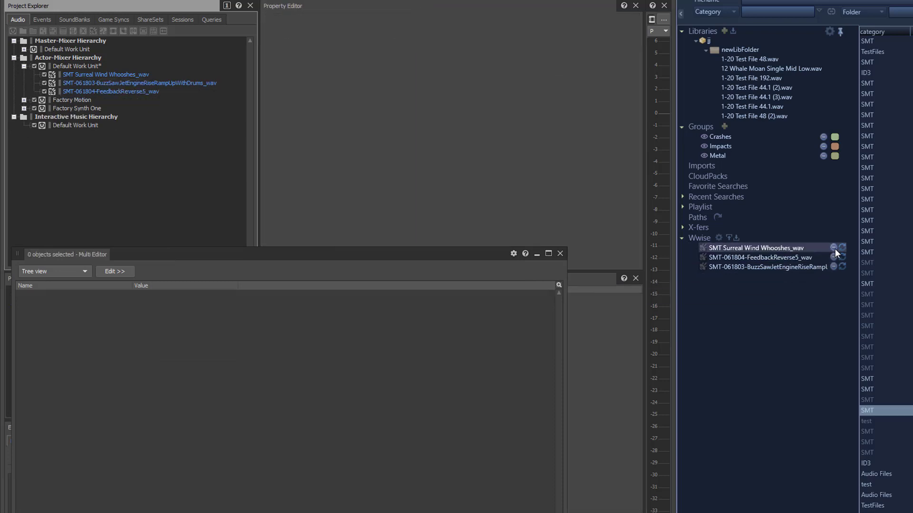
click(834, 249)
click(833, 248)
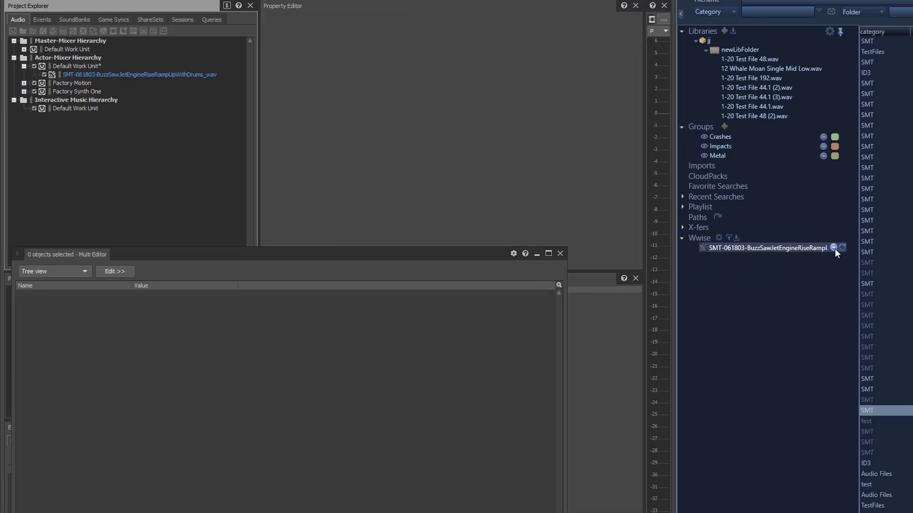
click(834, 247)
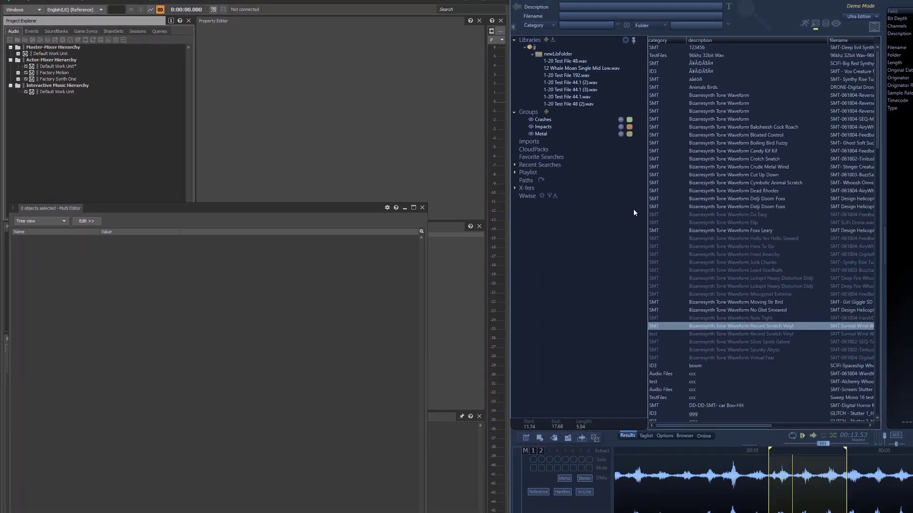
Transfer the Hello Yes Hello Seward and Junk Chunks sounds into Wwise
click(755, 239)
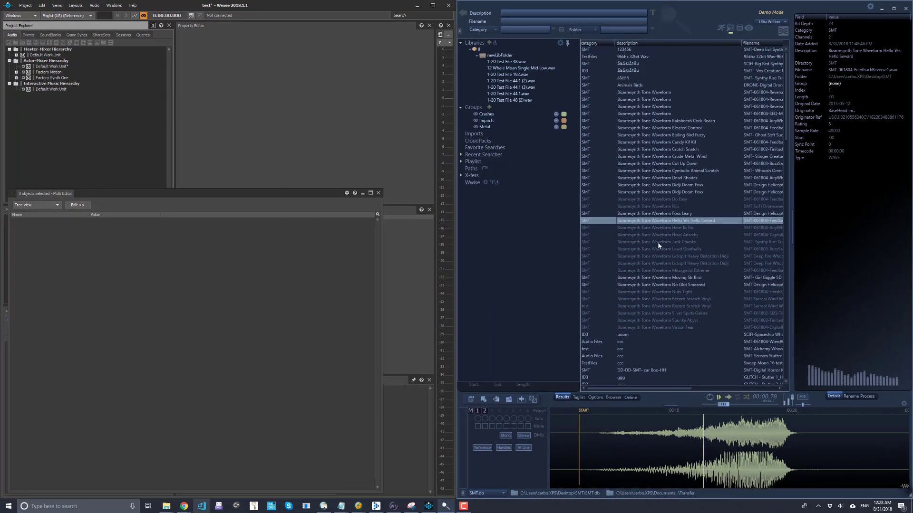
click(492, 183)
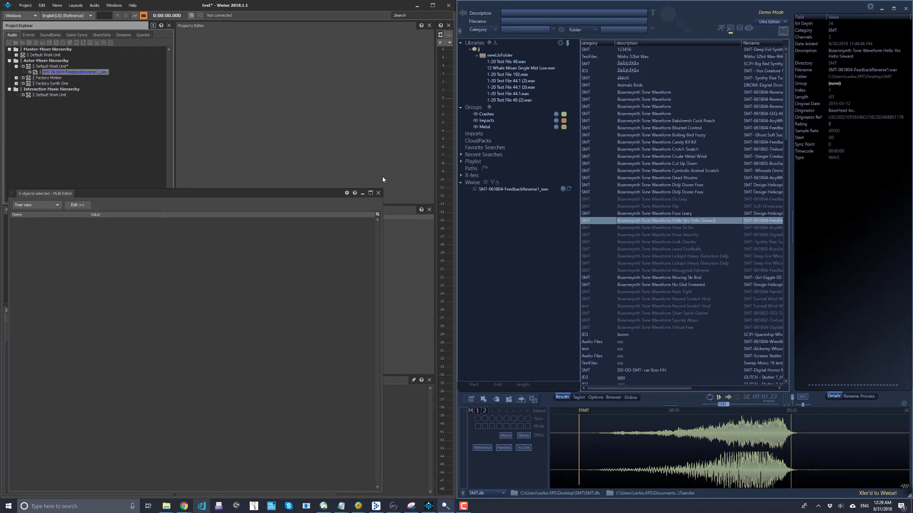
click(630, 243)
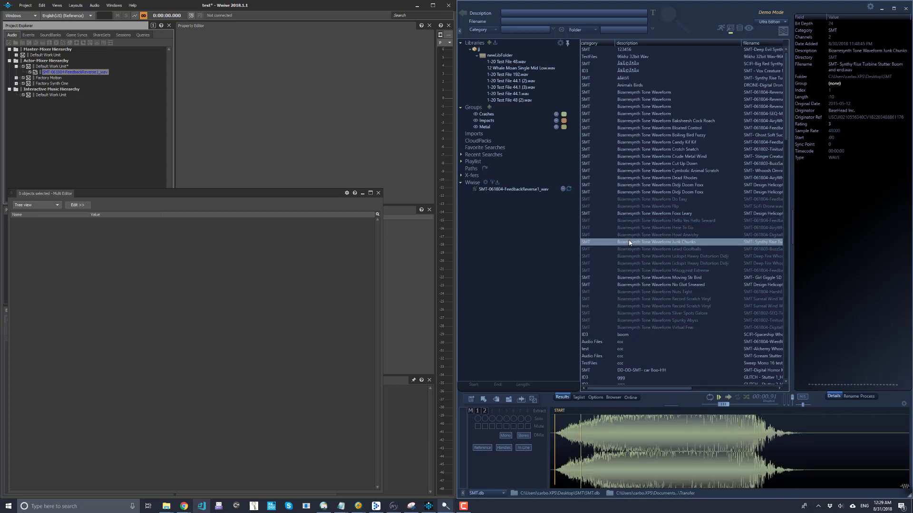
click(492, 183)
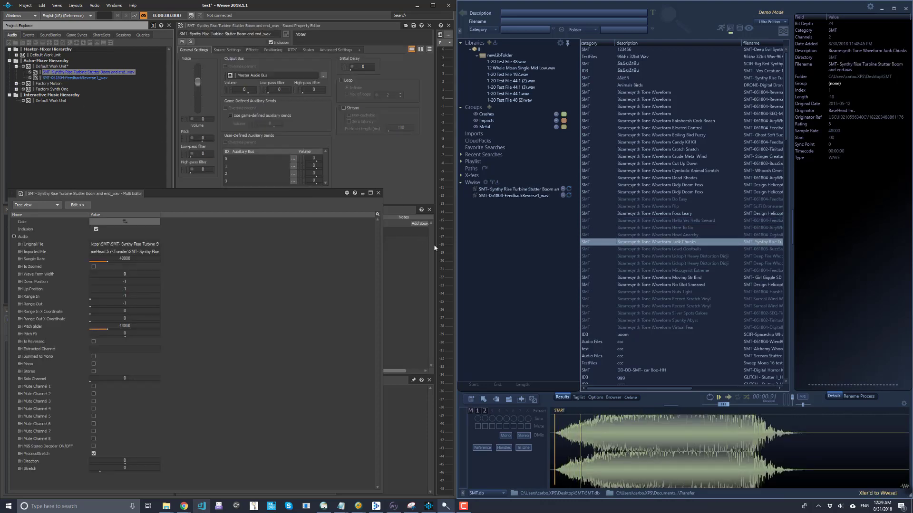
Send Moving Str Bird to Wwise trimmed to 2.7–5.23 s with lowered pitch
click(656, 278)
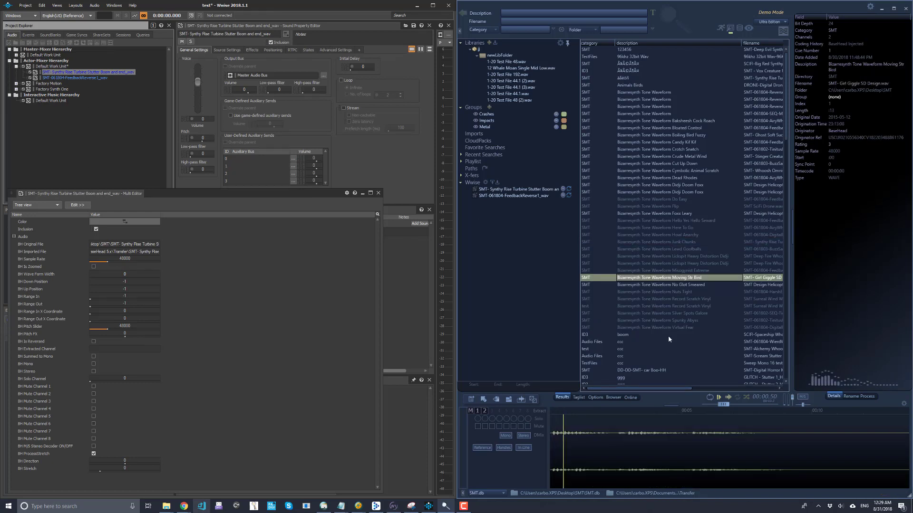
drag(621, 434, 685, 437)
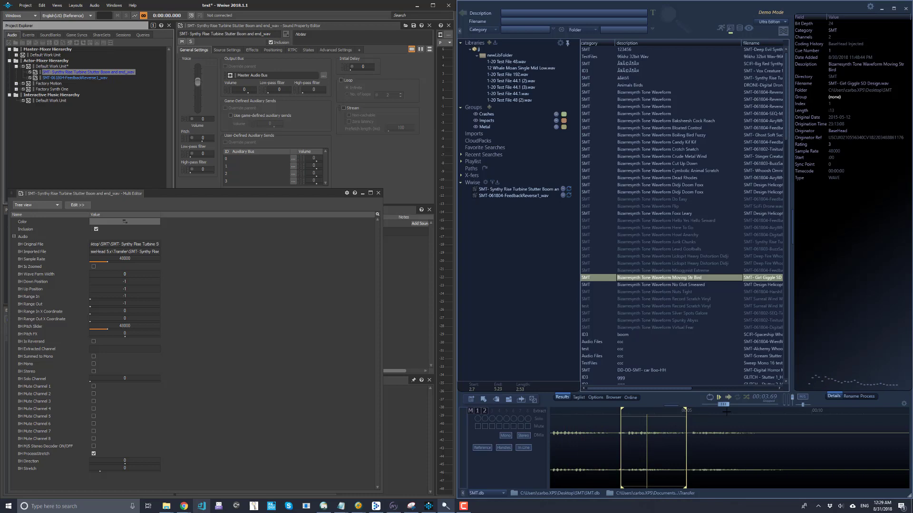
drag(723, 406, 717, 406)
key(t)
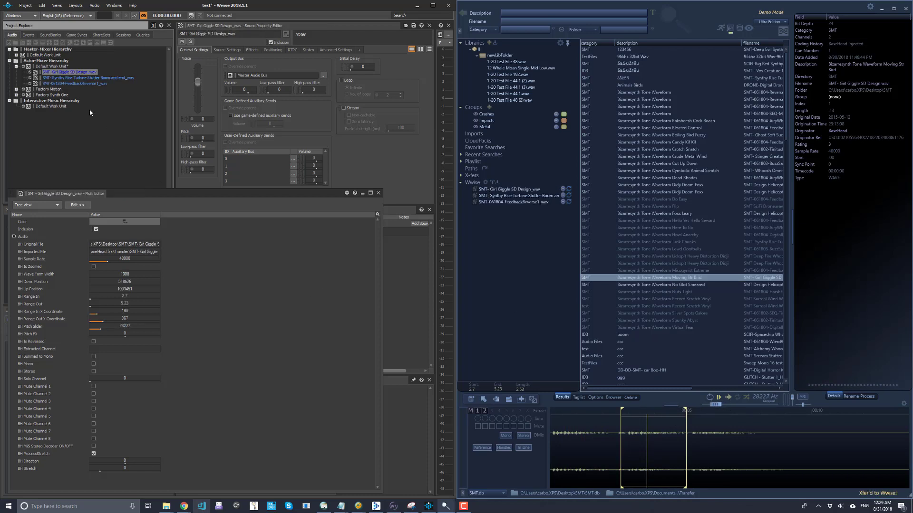
Add Spunky Abyss at raised pitch, then update Girl Giggle to 2.87–5.37 s and BH Pitch 89937
click(673, 321)
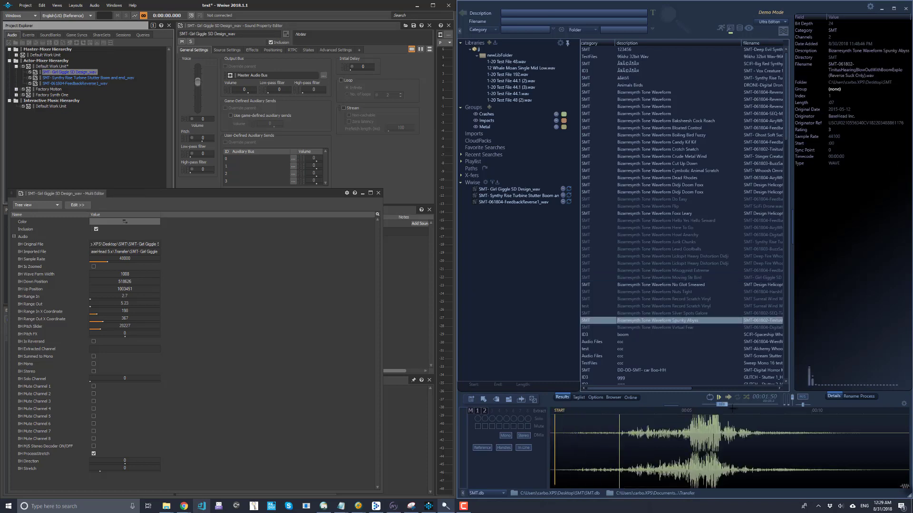
drag(721, 405, 735, 407)
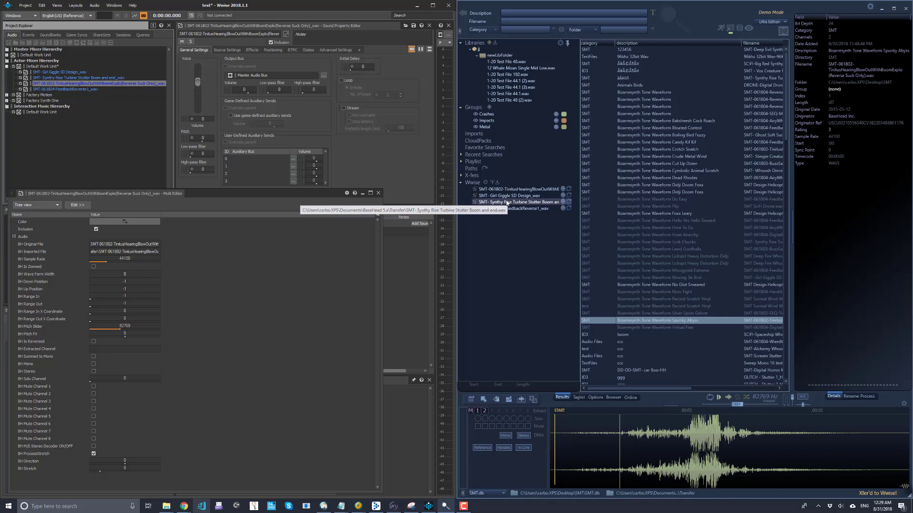
click(507, 196)
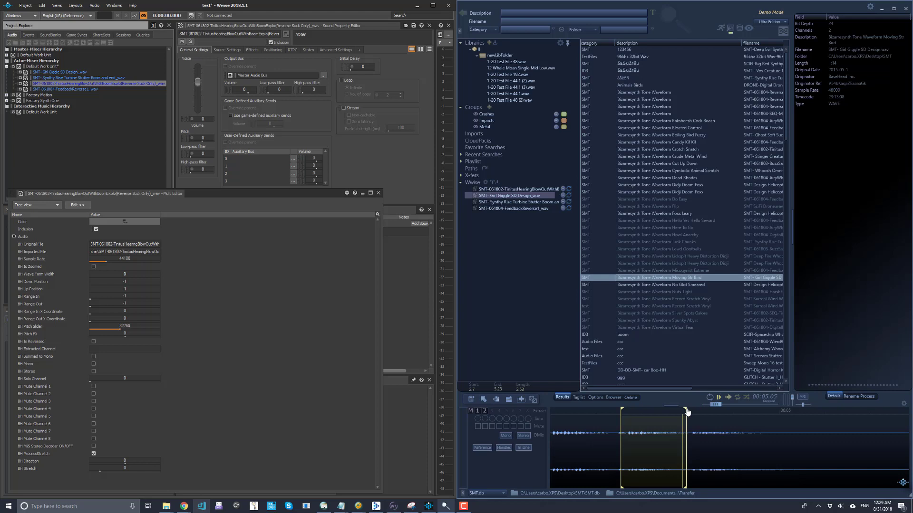
drag(685, 412, 721, 405)
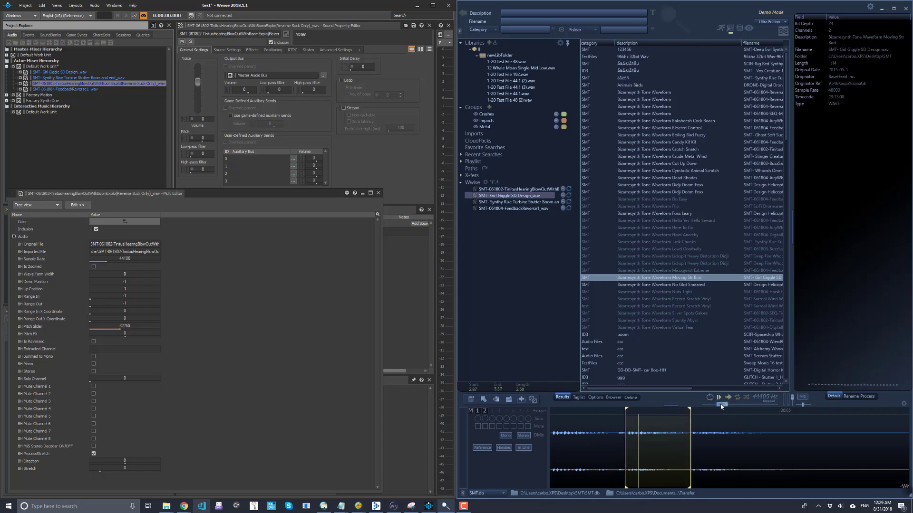
click(568, 195)
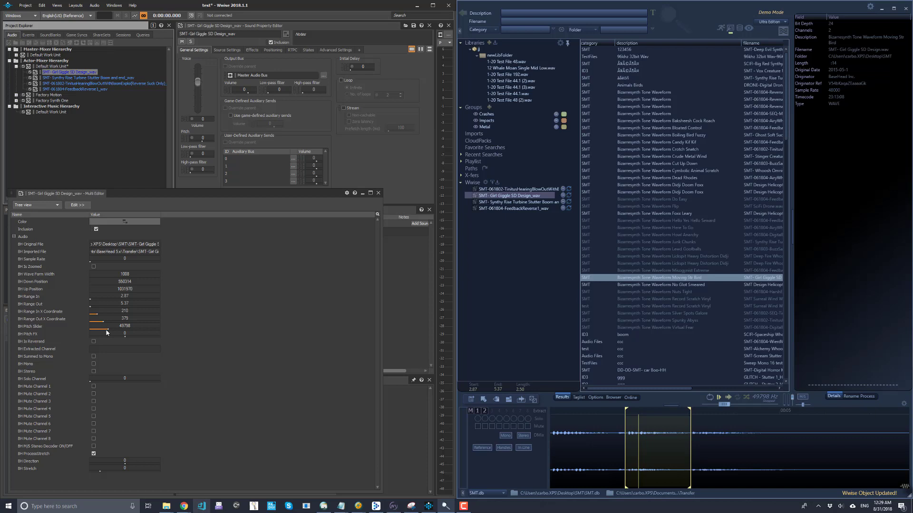
drag(106, 333, 123, 327)
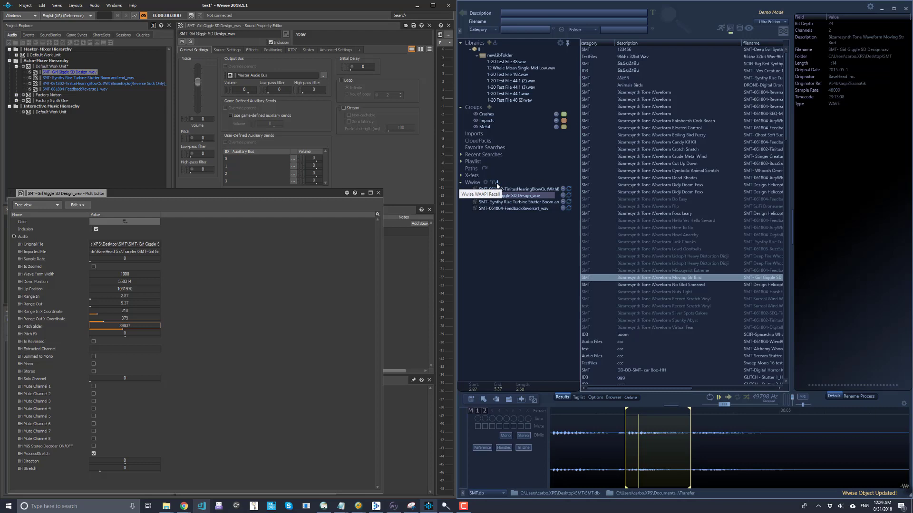
Recall Girl Giggle's Wwise range and BH Pitch Slider settings back into BaseHead
click(497, 184)
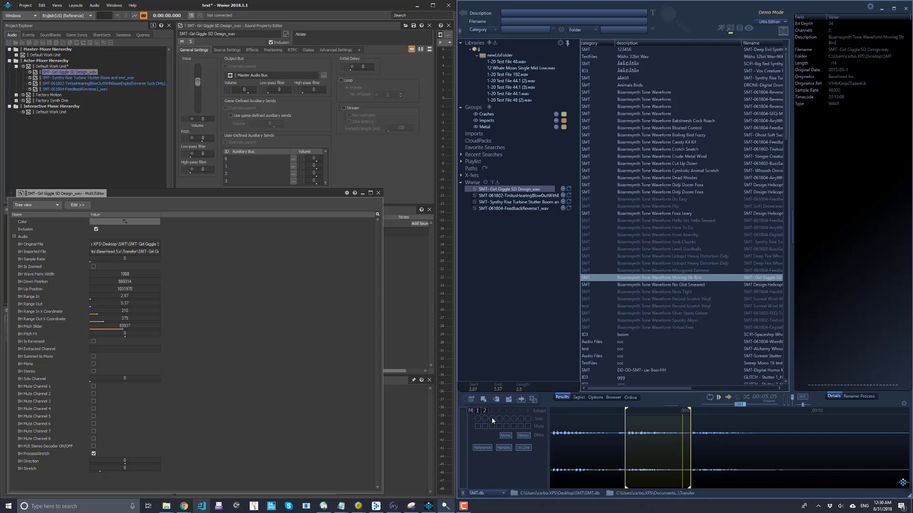
Send Record Scratch Vinyl to Wwise with only its first channel soloed
click(680, 300)
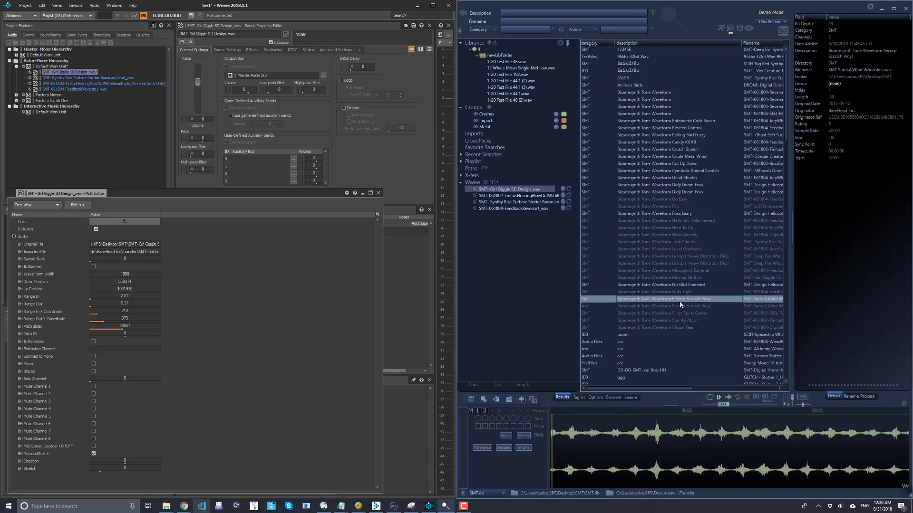
click(477, 418)
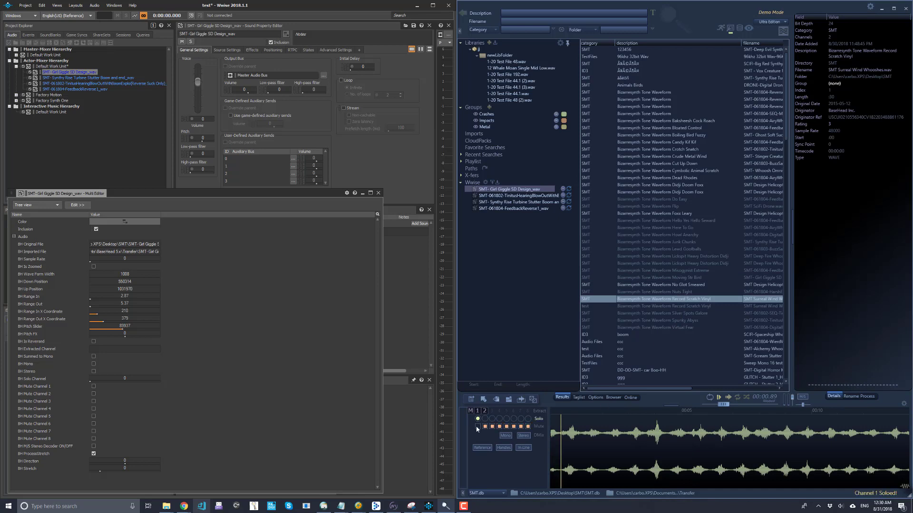
key(Return)
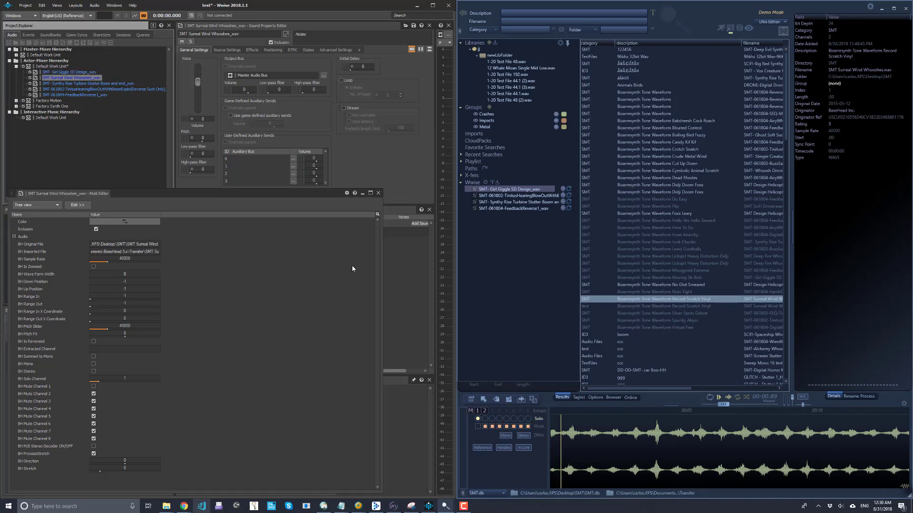
Load the Synthy Rise Turbine and Surreal Wind Whooshes sources and solo the first channel
click(523, 208)
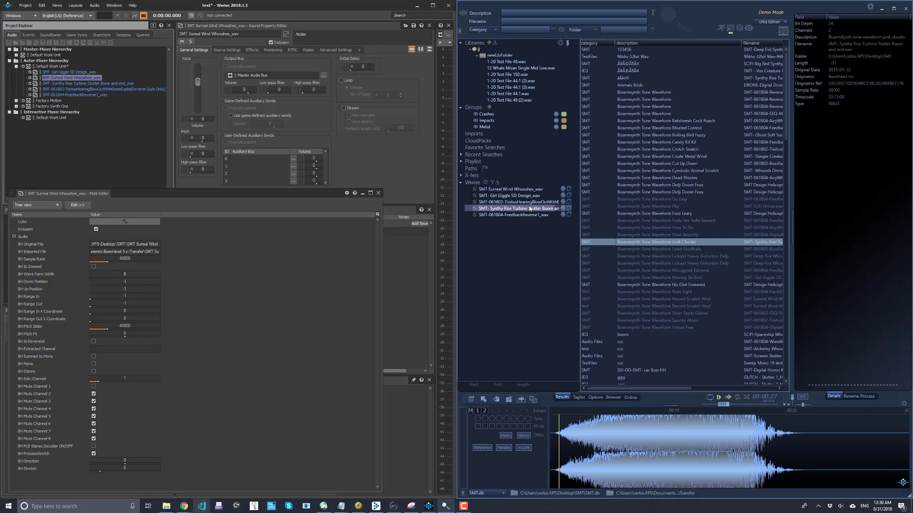
click(516, 189)
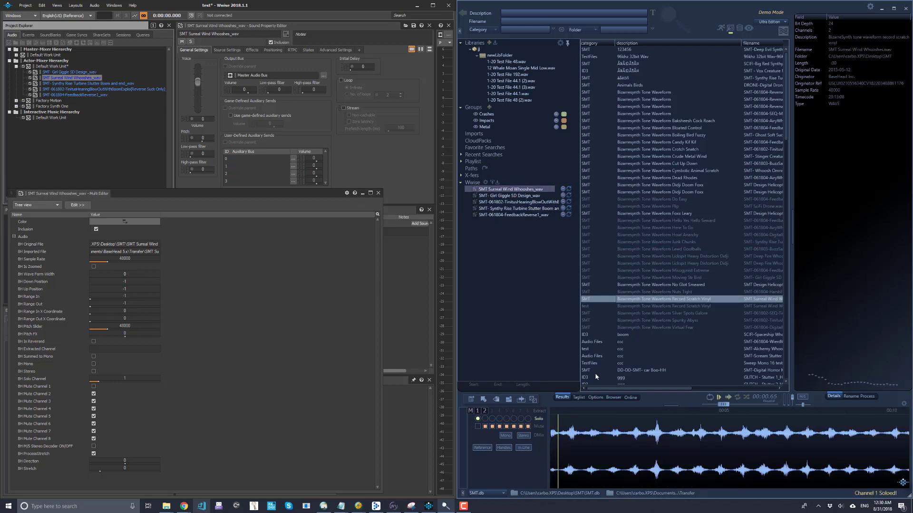
click(477, 419)
Reverse the next sound, extract channel 2, trim to 8.1–11.66 s and transfer it to Wwise
key(Up)
key(Up)
key(Up)
key(Up)
key(Up)
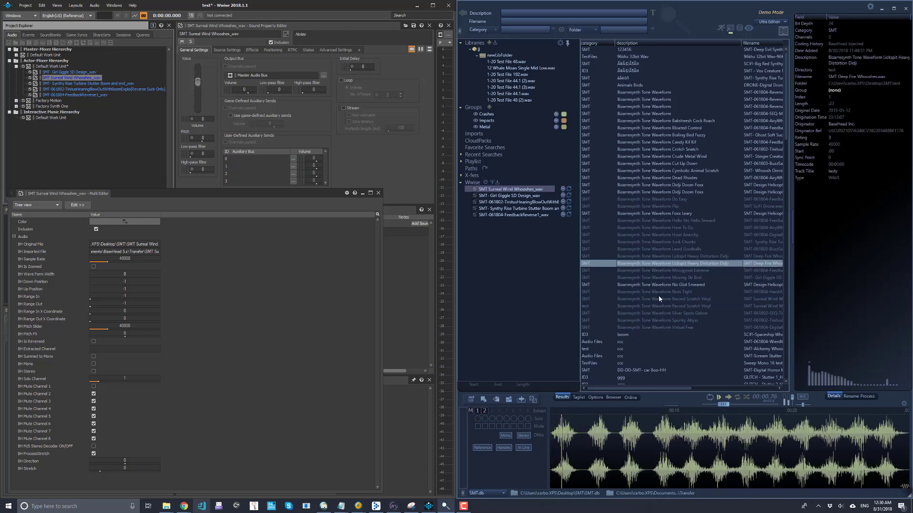
key(r)
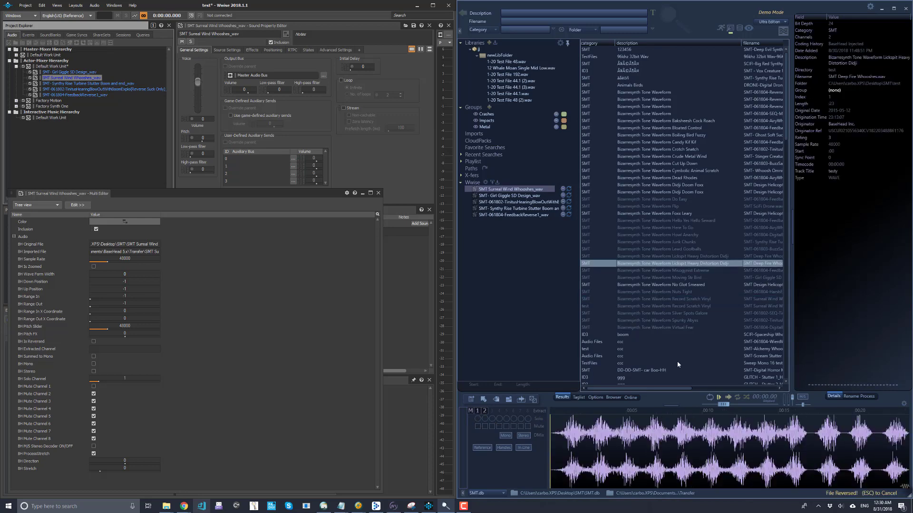
key(2)
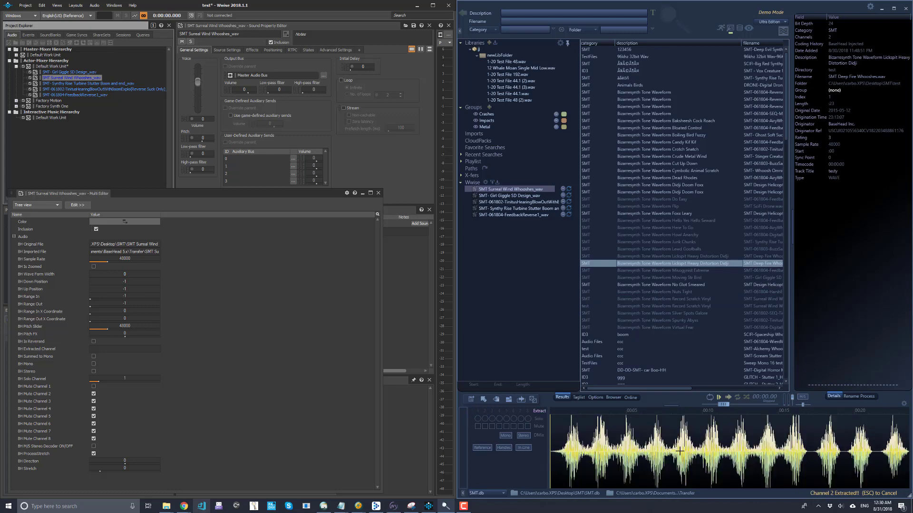
drag(673, 451, 725, 449)
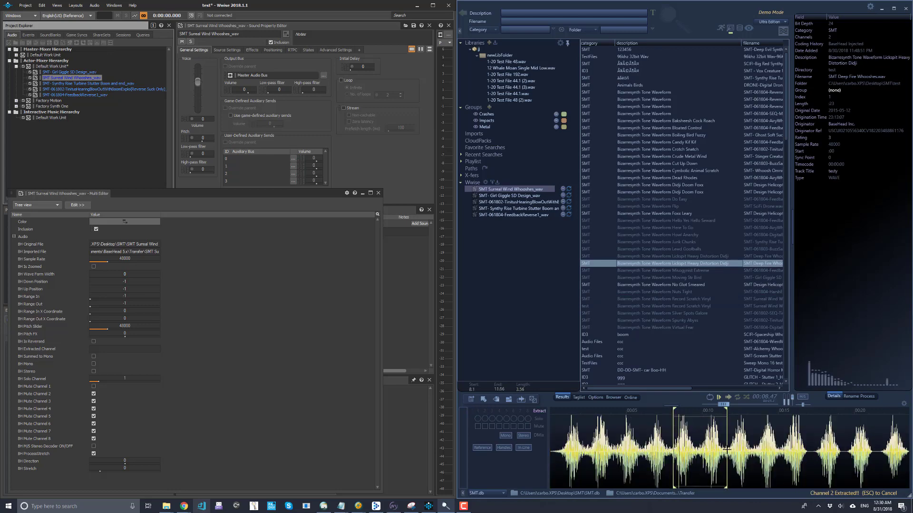
key(Return)
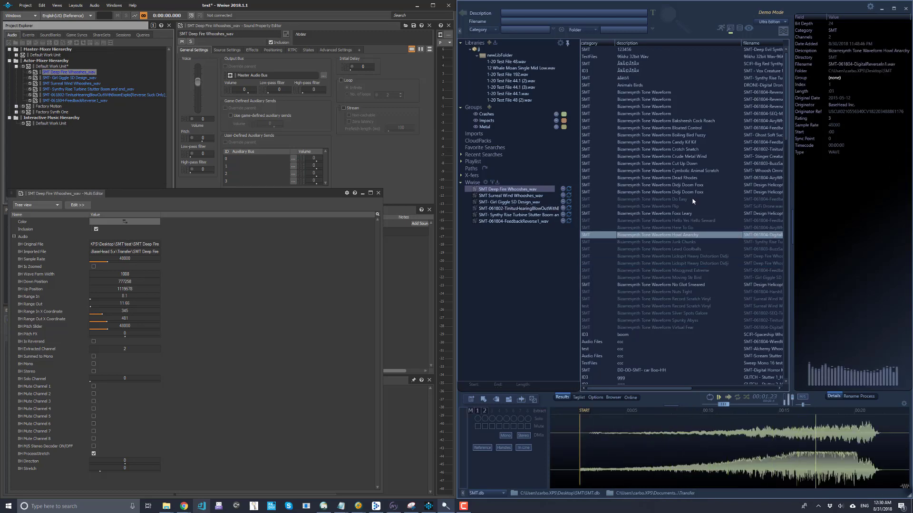
Preview Do Easy and reload the files linked to the Surreal Wind and Deep Fire Whooshes sounds
click(581, 199)
click(523, 195)
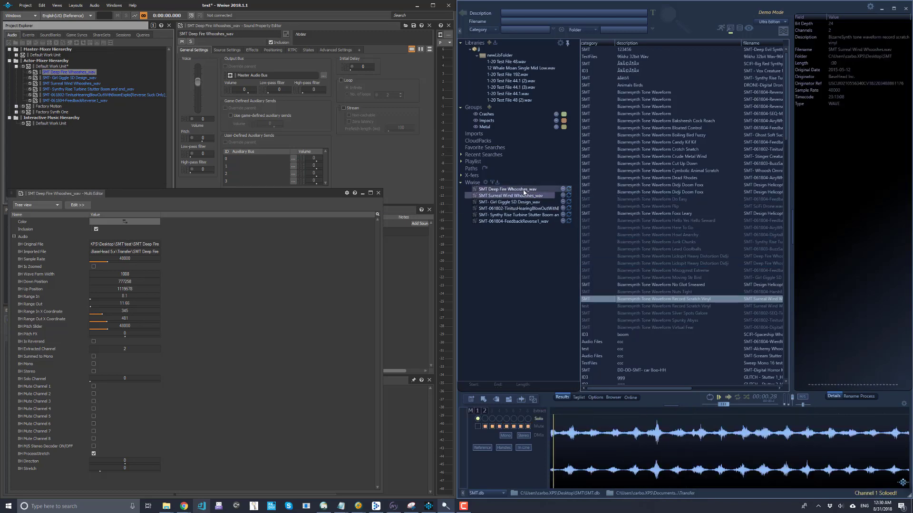
click(524, 190)
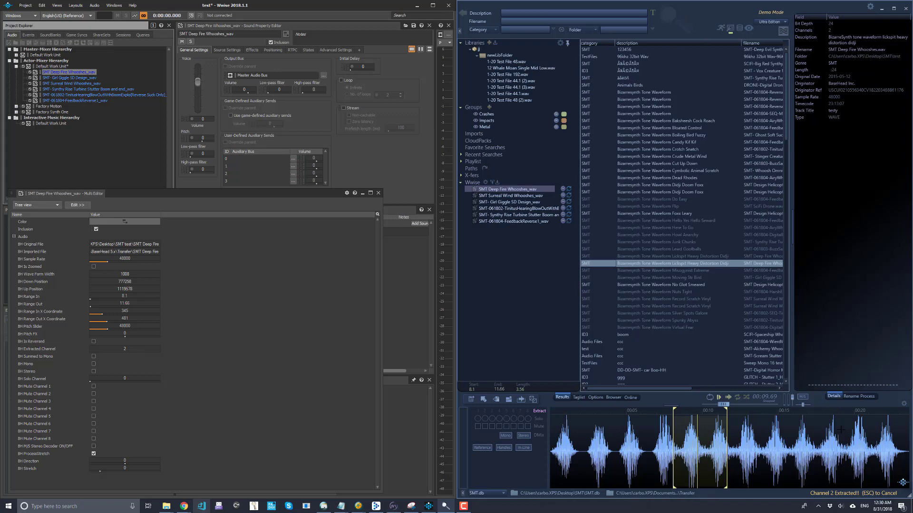
Speed up No Glot Smeared with time-stretch and transfer it into Wwise
click(867, 397)
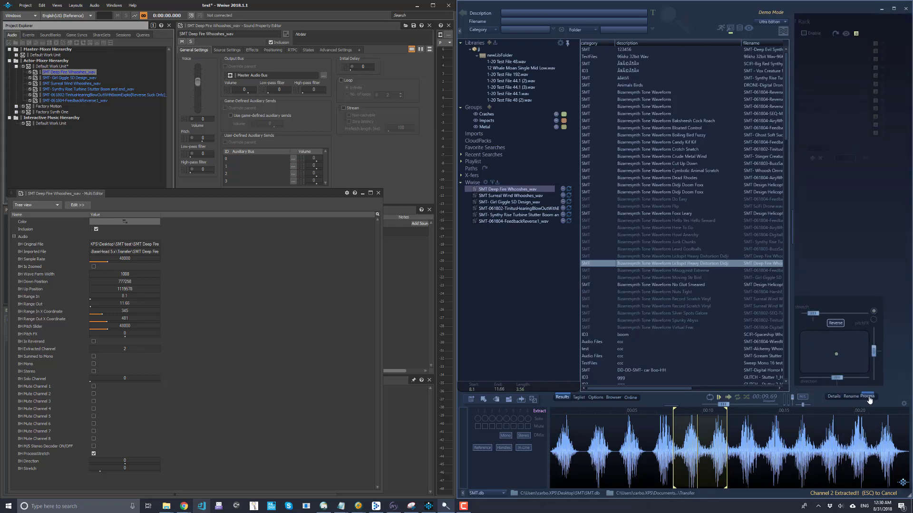
click(658, 287)
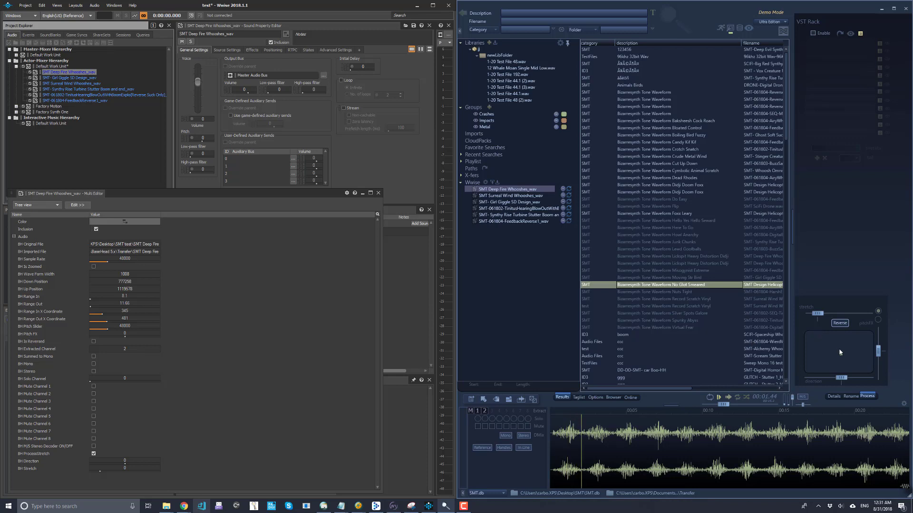
drag(840, 354, 855, 340)
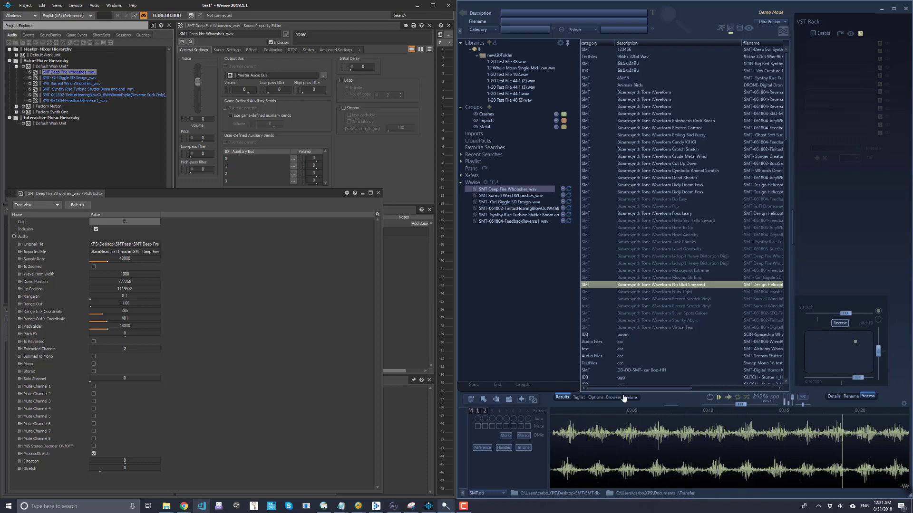
key(ctrl+t)
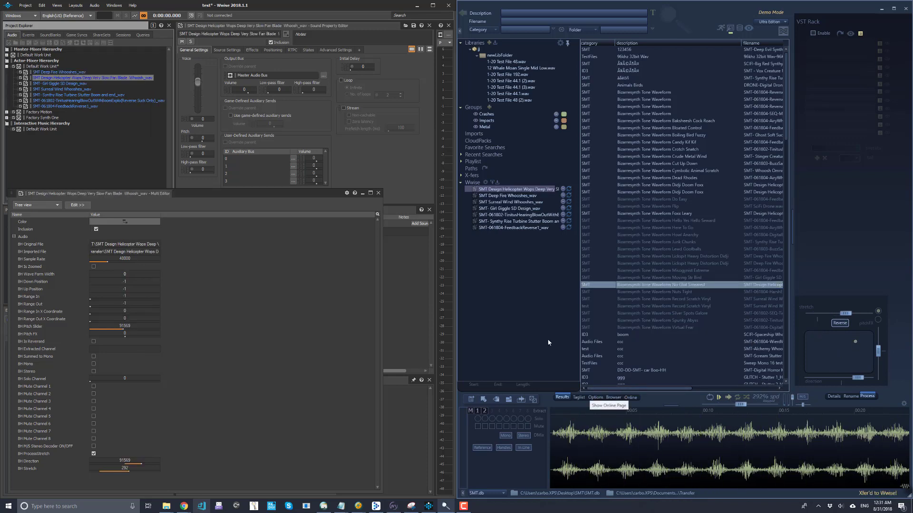
Reload the Surreal Wind and Helicopter Wops sounds and toggle the pad between pitch and stretch
click(514, 202)
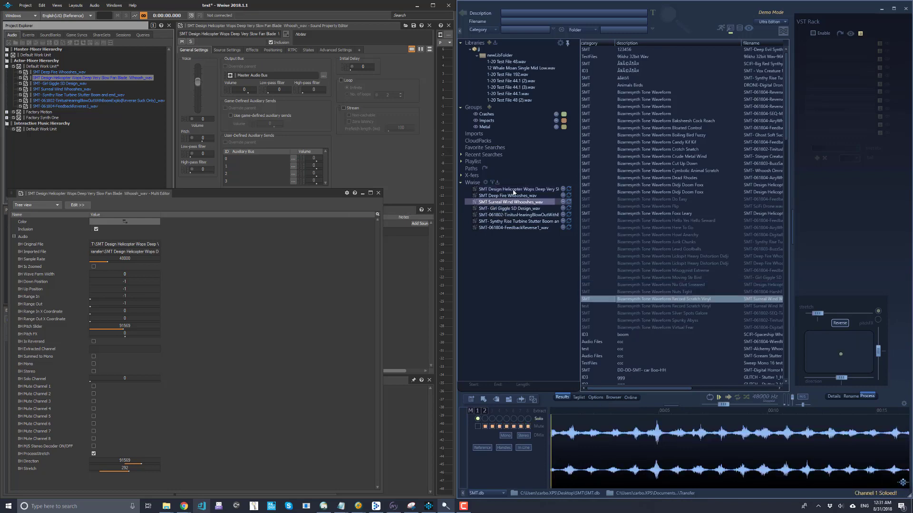
click(513, 190)
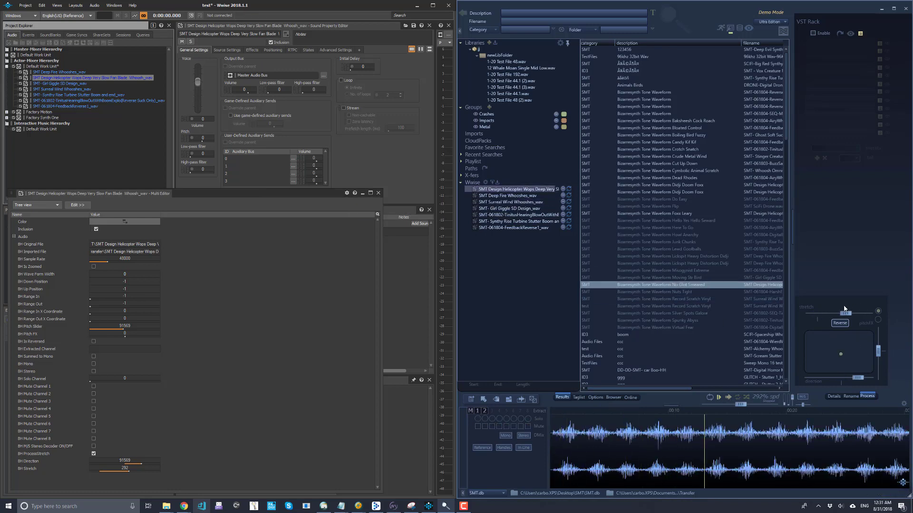
click(878, 320)
click(877, 312)
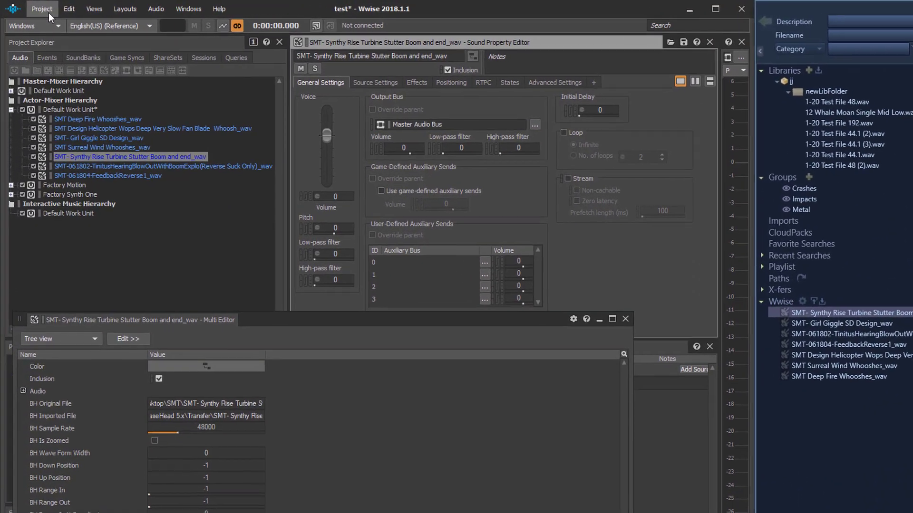
Open Wwise's User Preferences from the Project menu to check the BaseHead 5.x editor settings
click(49, 12)
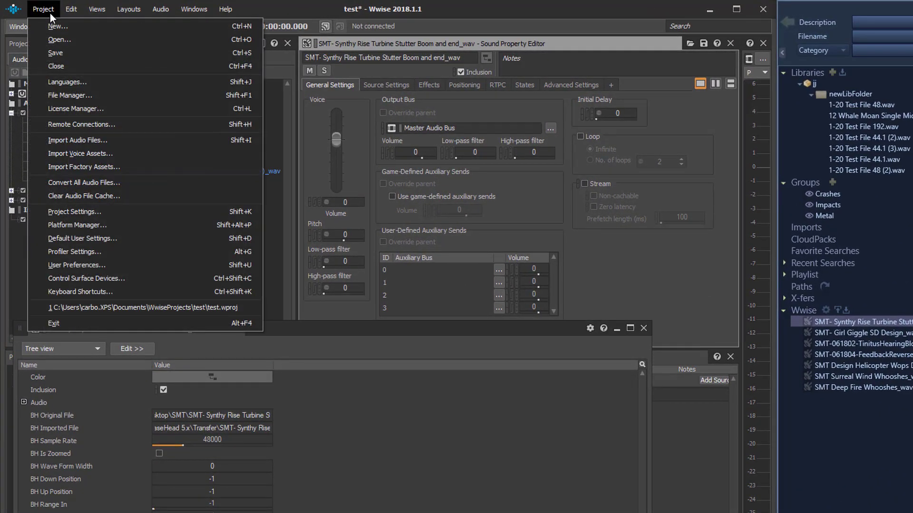
click(110, 269)
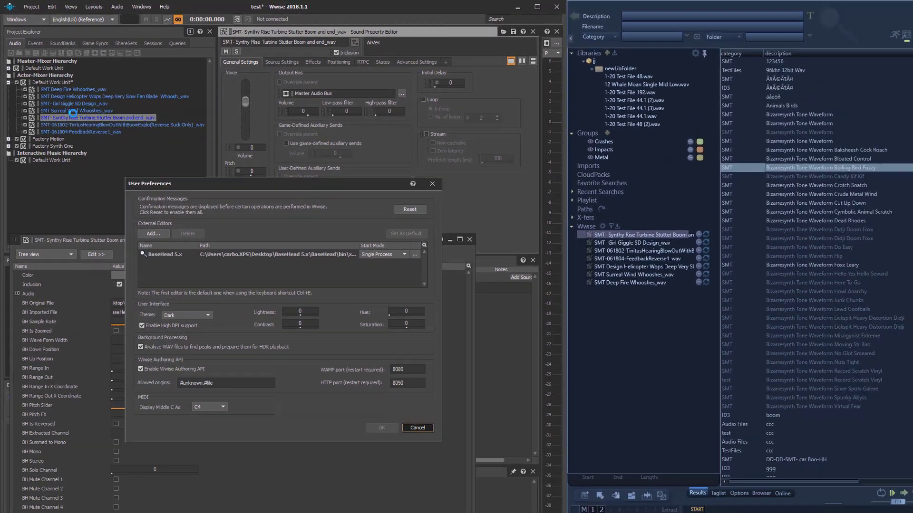
Close the preferences and edit the Synthy Rise sound in BaseHead 5.x as external editor
key(Escape)
right_click(74, 117)
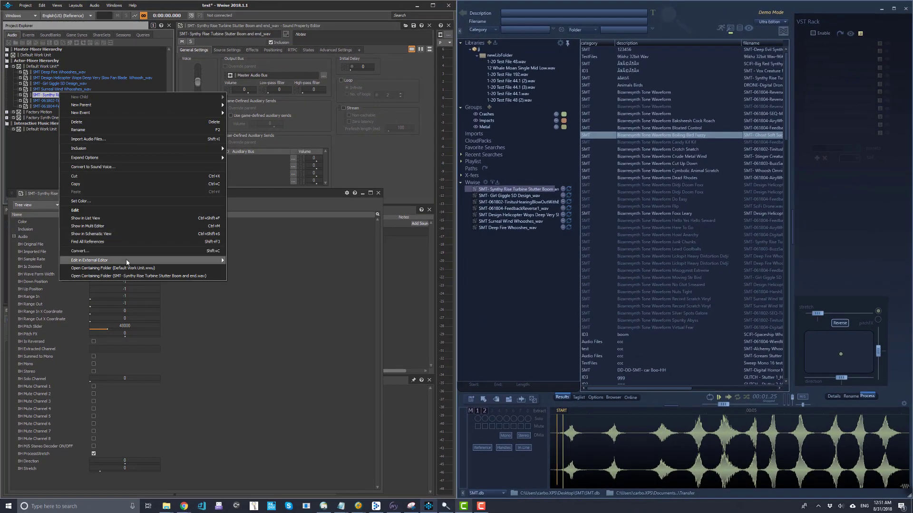
mouse_move(127, 261)
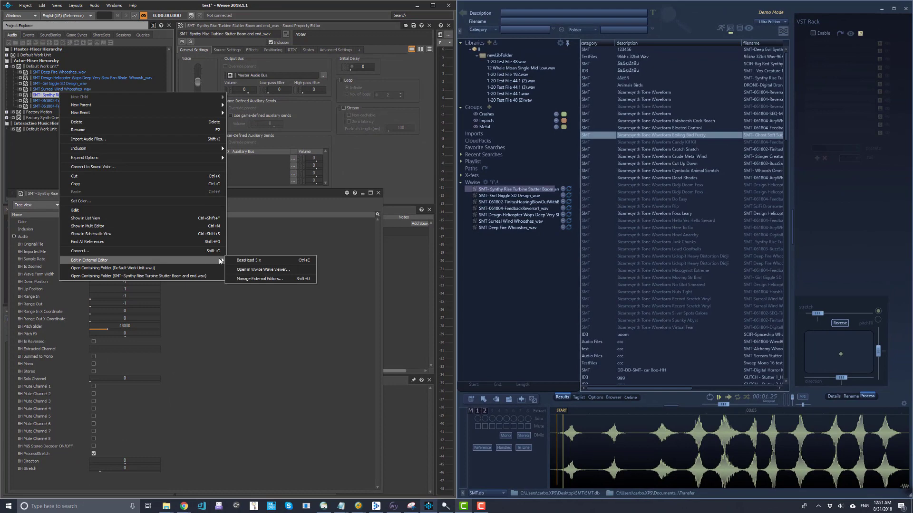
click(252, 263)
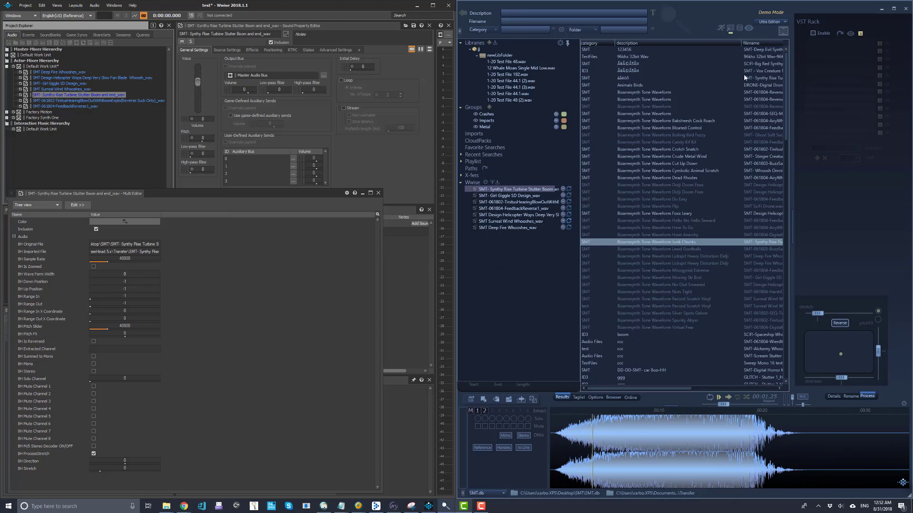
Review the Girl Giggle, FeedbackReverse1 and tinnitus sounds' properties, previewing the Foxx Leary file
click(55, 84)
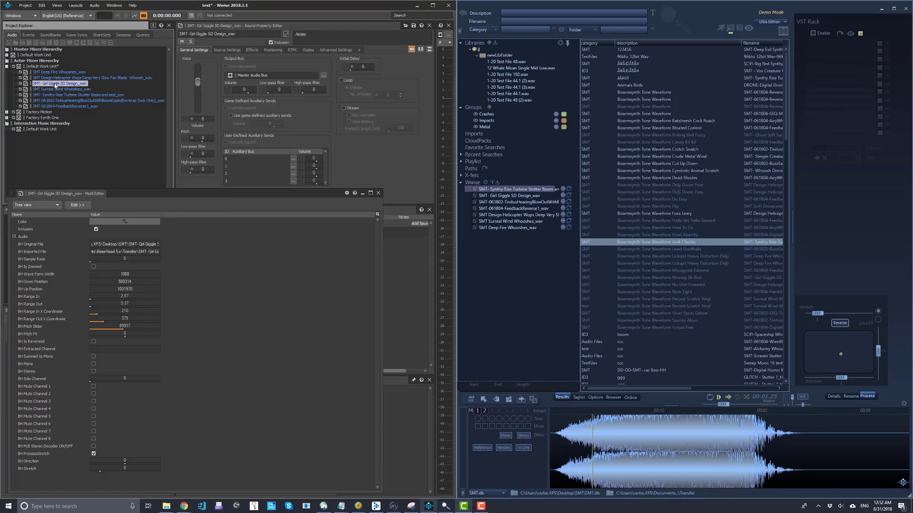
click(681, 212)
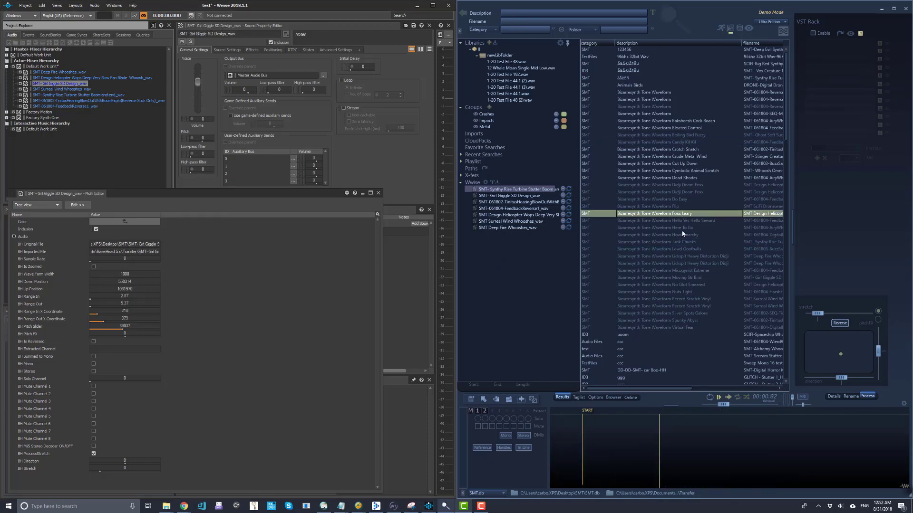
click(57, 107)
click(55, 101)
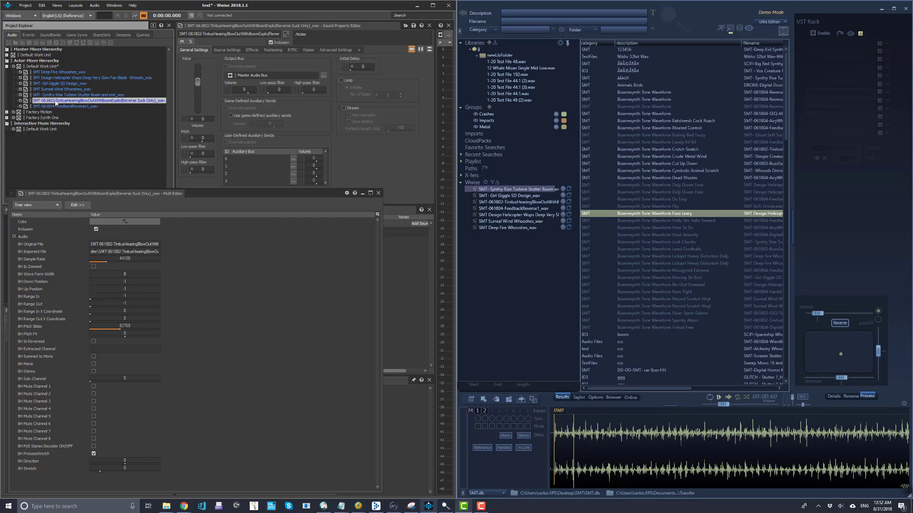
Lower the tinnitus sound's playback rate to 60300 Hz and push the change to Wwise
click(693, 432)
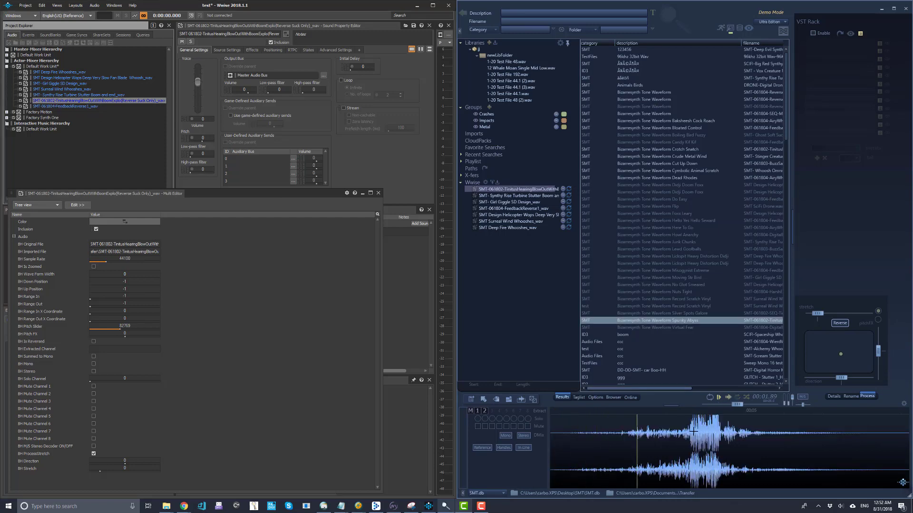
drag(737, 406, 728, 408)
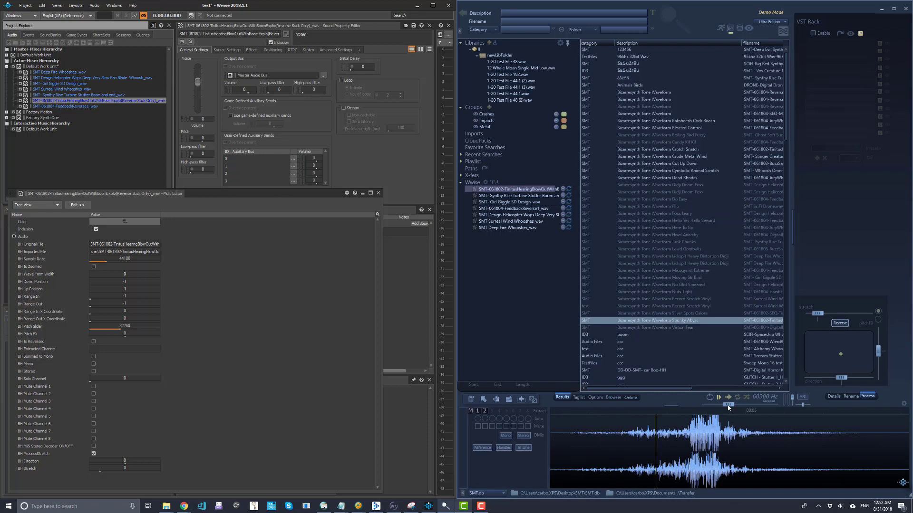
click(568, 189)
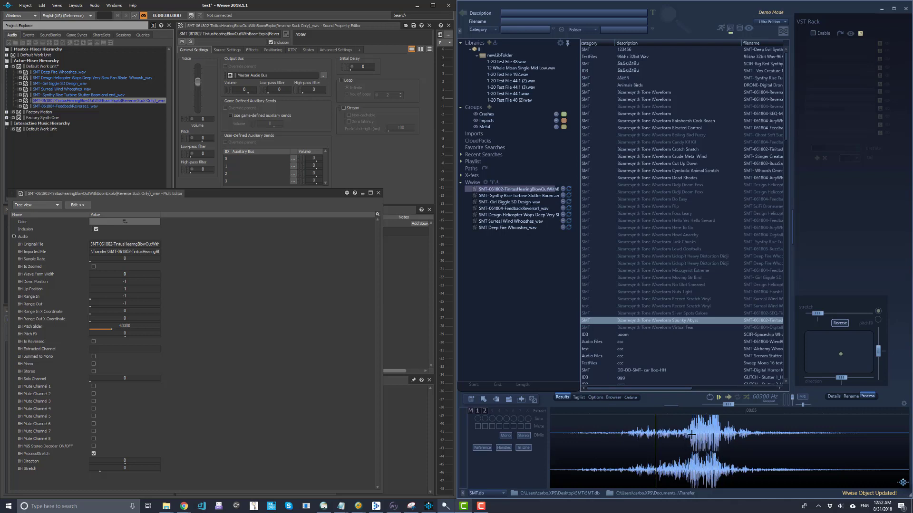
Preview Misogynist Extreme, Junk Chunks and Howl Anarchy, and load the Helicopter Wops and Spunky Abyss files
click(657, 272)
click(657, 243)
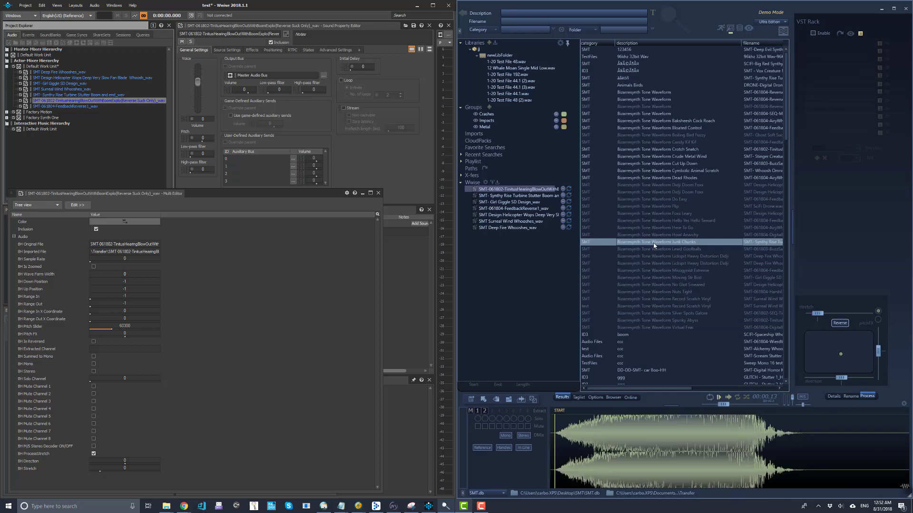
click(507, 218)
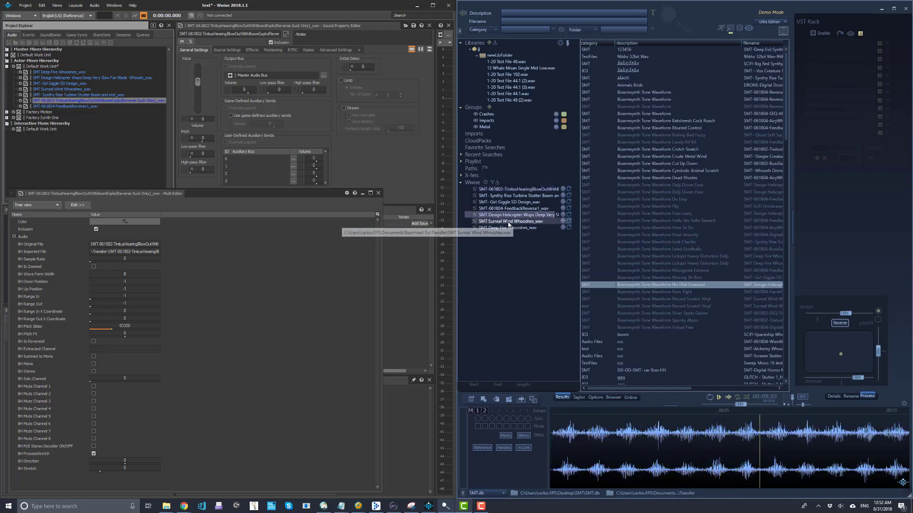
click(659, 235)
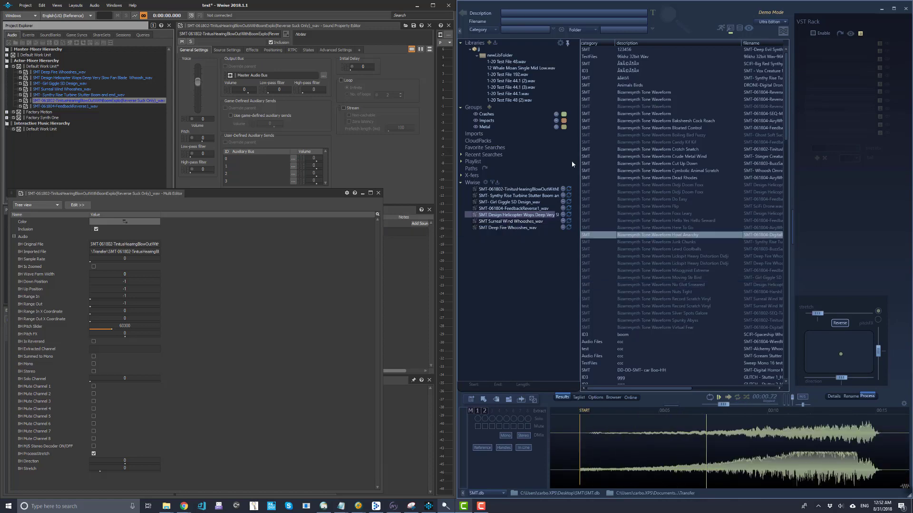
click(666, 320)
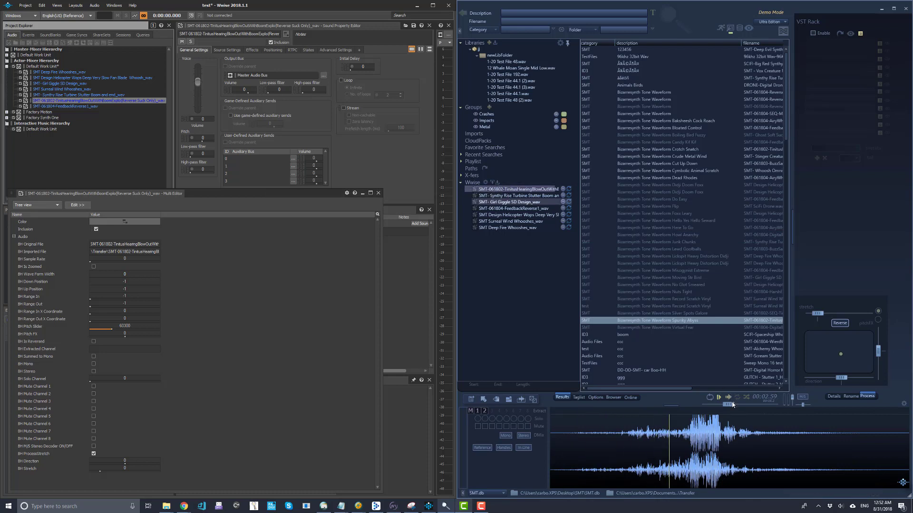